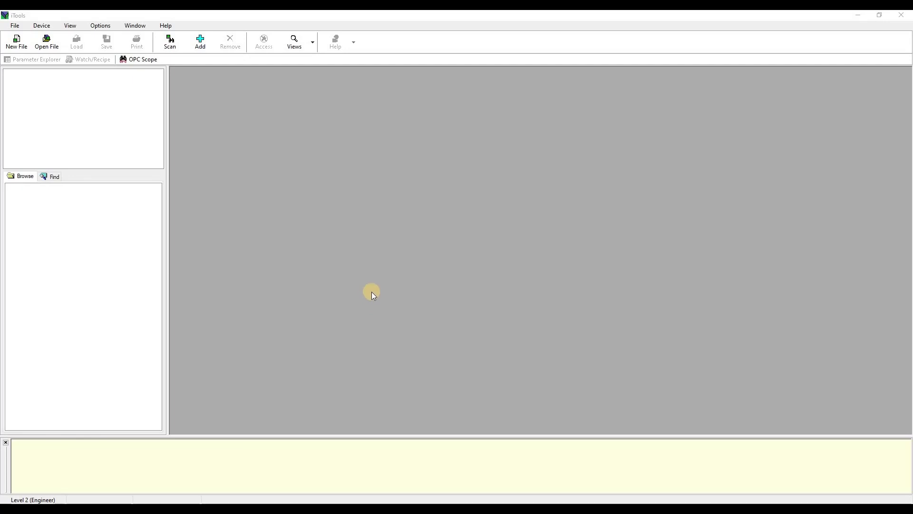
- Scan for controllers with background scanning enabled until the EPC3004 on COM3 connects
click(172, 43)
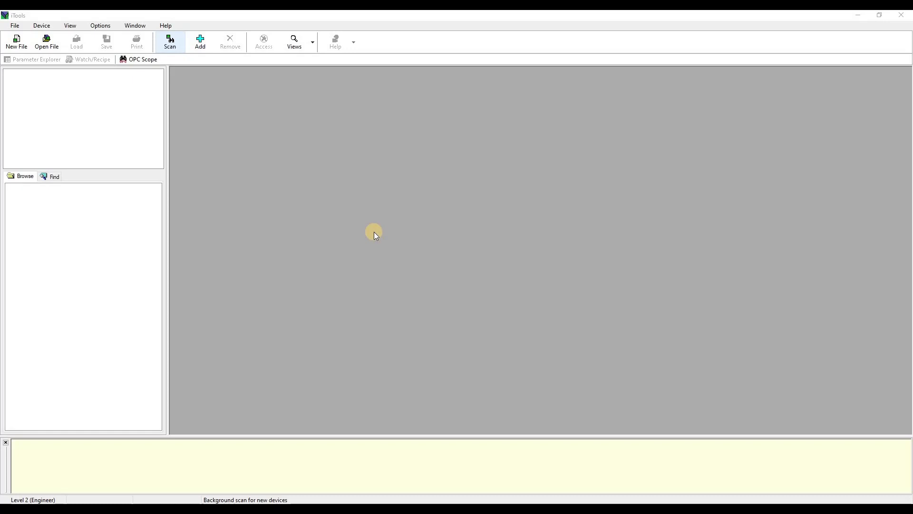
click(399, 267)
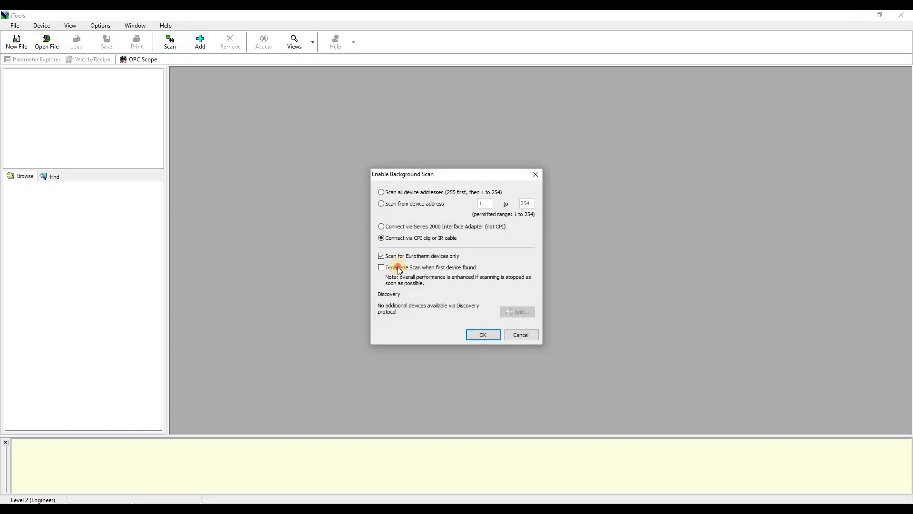
click(483, 335)
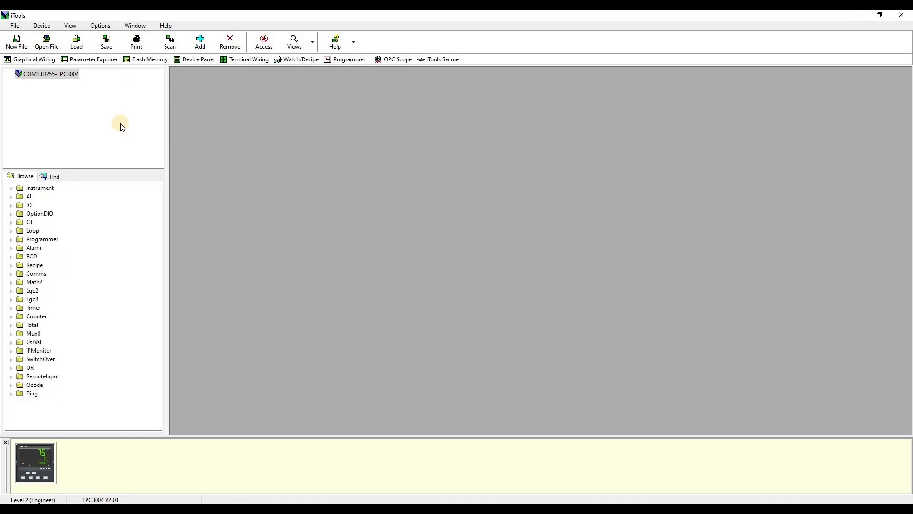
- Open the Programmer Editor on Program 1's program parameters (Segment holdback, PerHour, Hours)
click(345, 62)
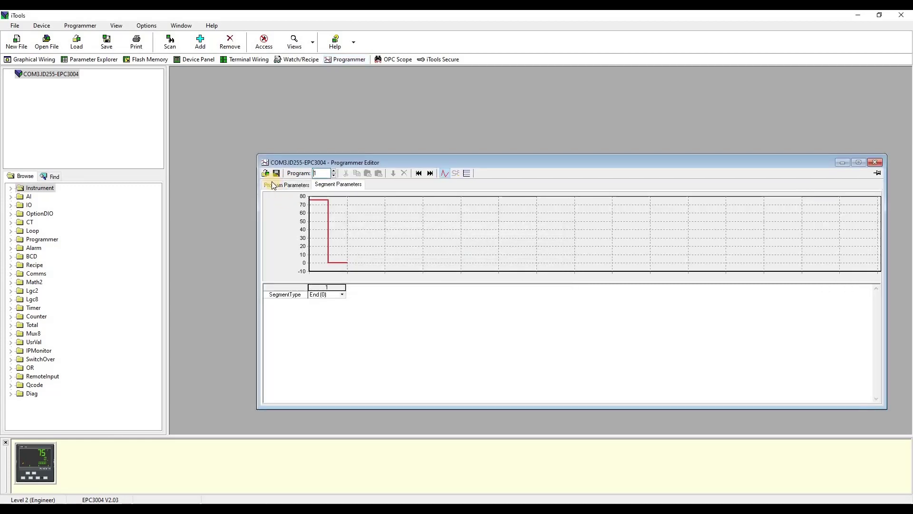
click(270, 184)
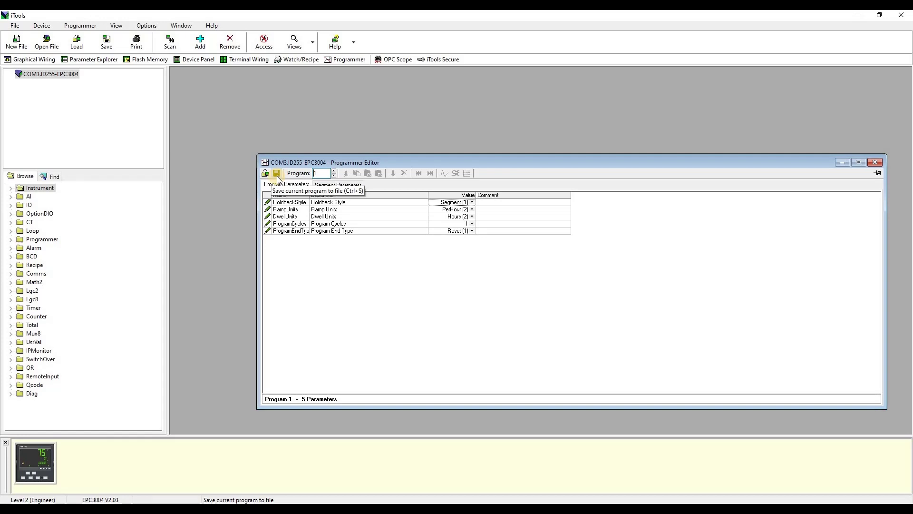
click(276, 174)
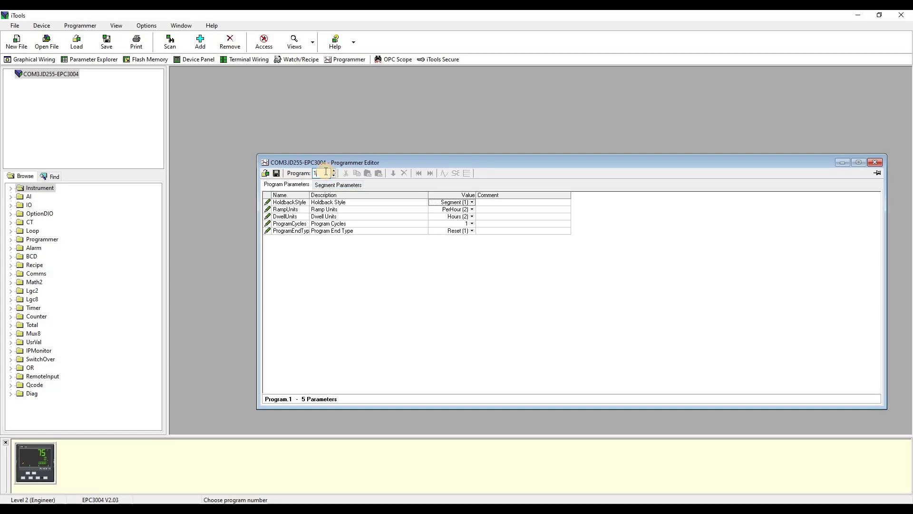
- Load Program 10 and display its segment parameters, currently a single End segment
click(325, 172)
text(0)
key(Return)
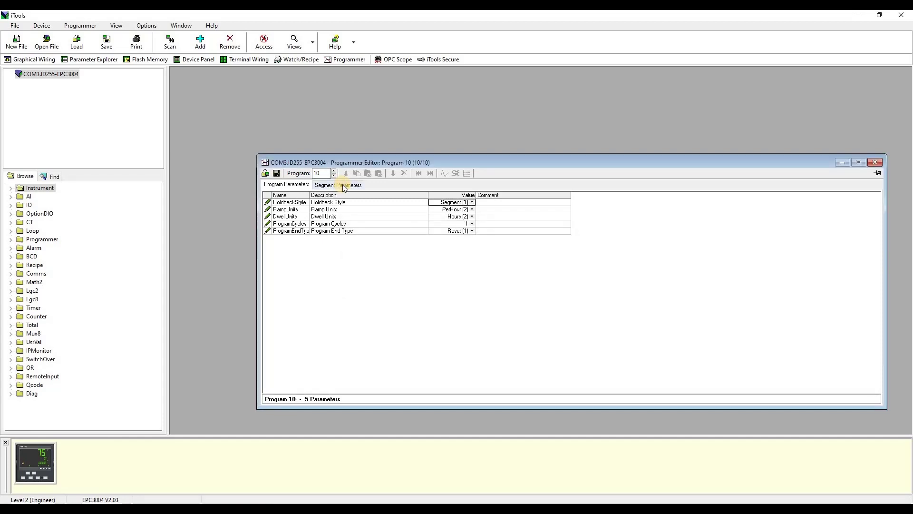
click(345, 186)
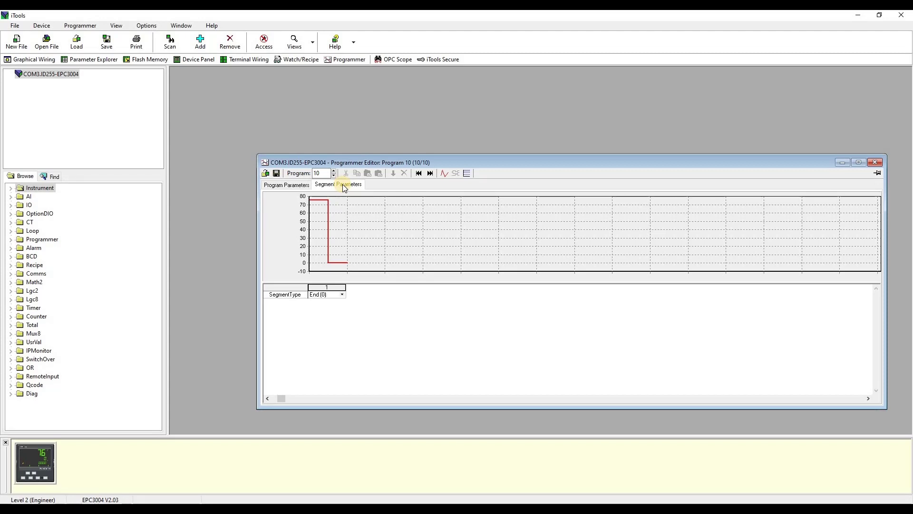
- Make segment 1 a ramp to 300 at rate 300, and segment 2 a 3-hour dwell
click(341, 295)
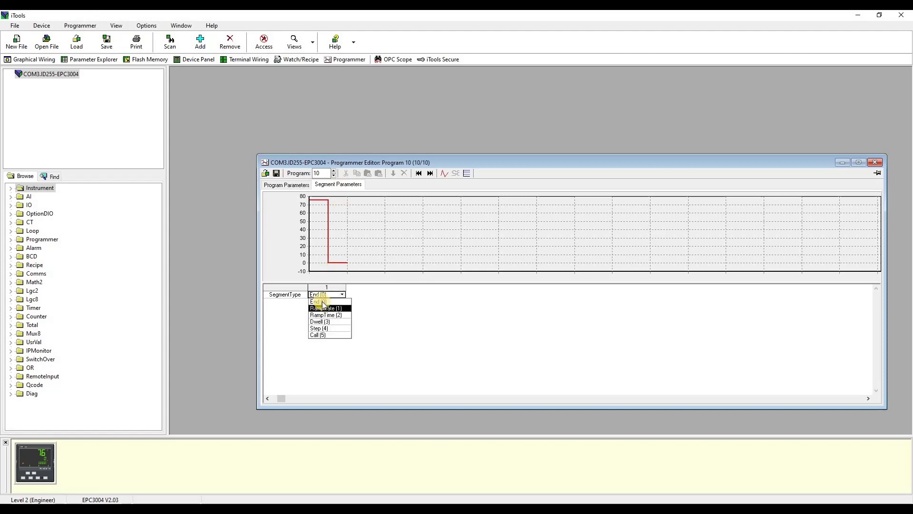
key(Return)
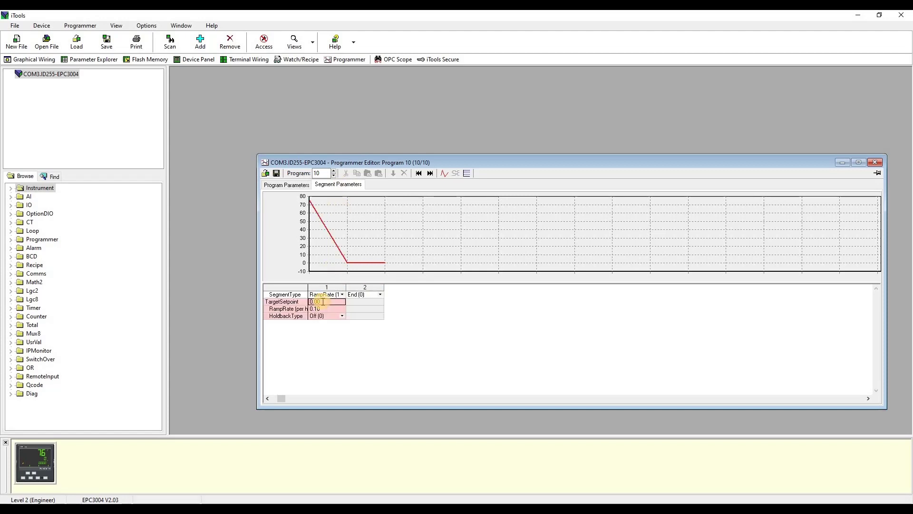
text(300)
click(324, 308)
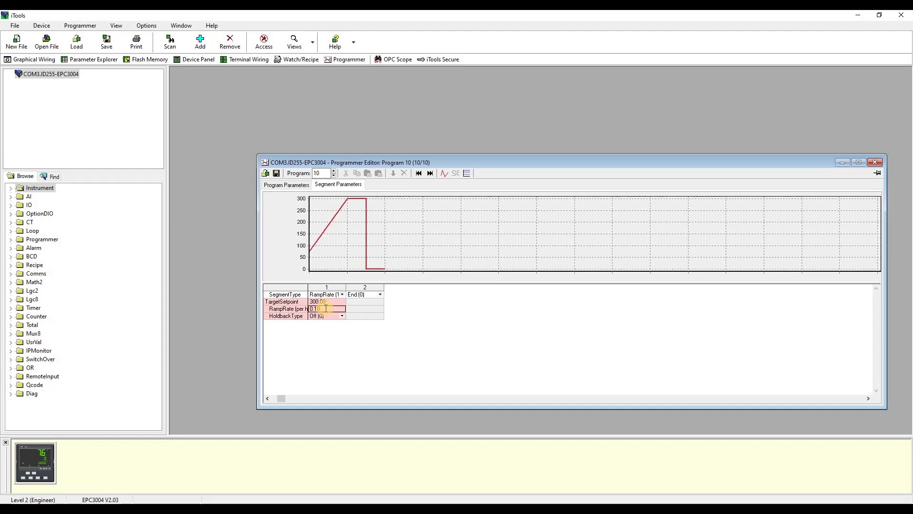
click(306, 312)
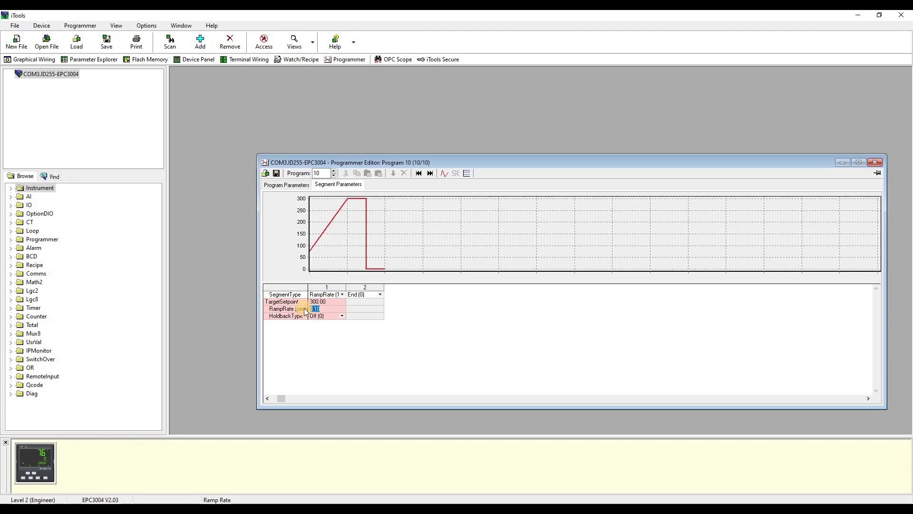
text(300)
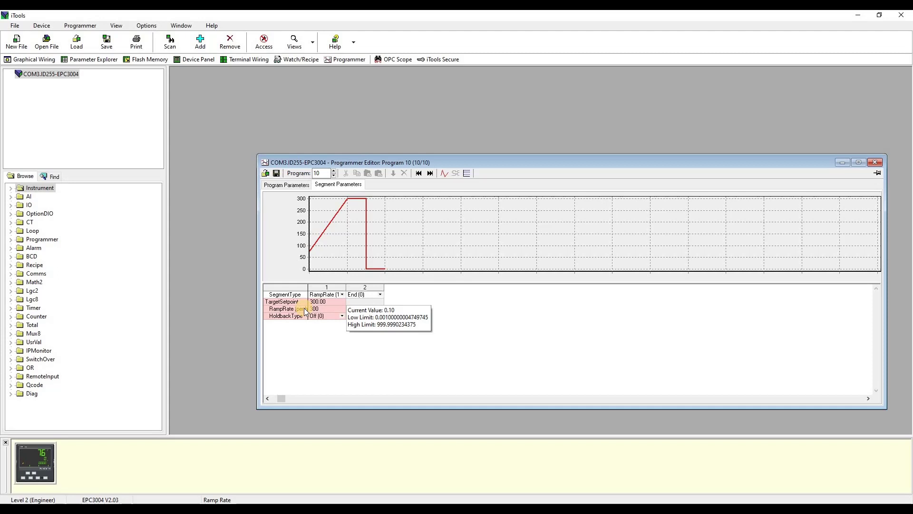
key(Return)
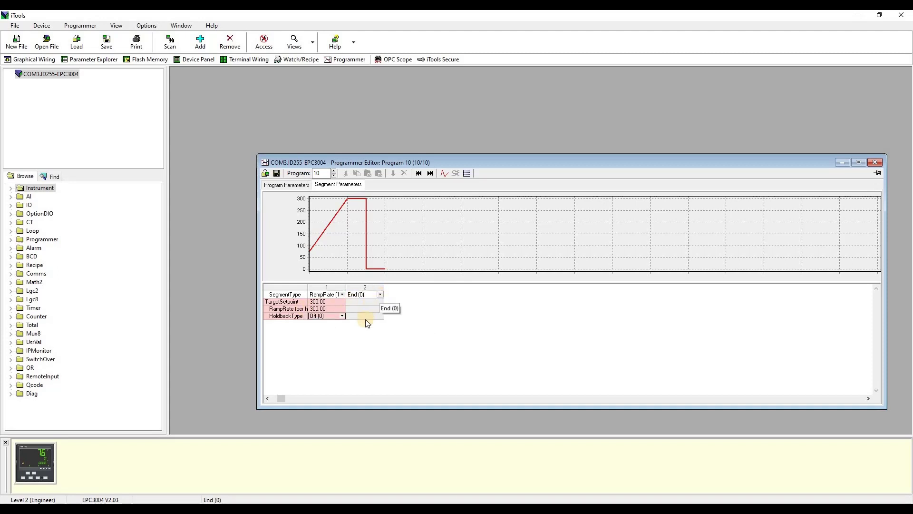
click(380, 294)
click(378, 309)
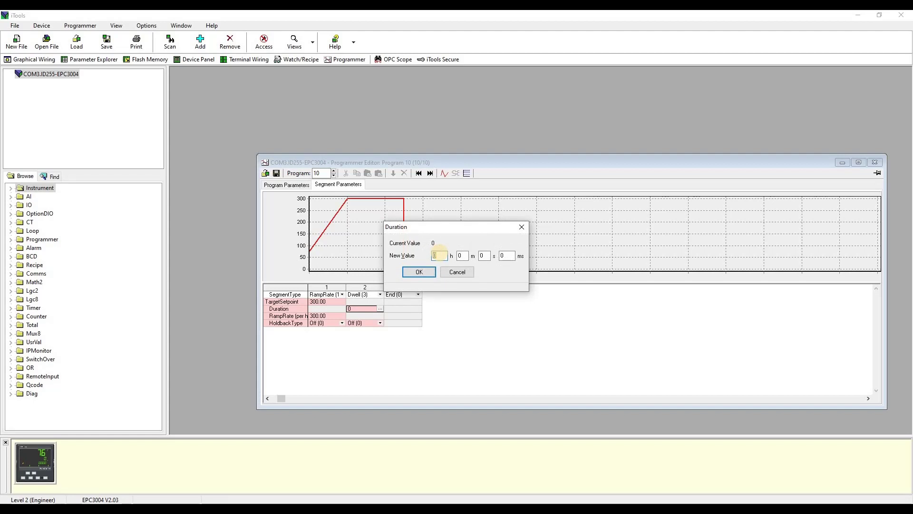
text(3)
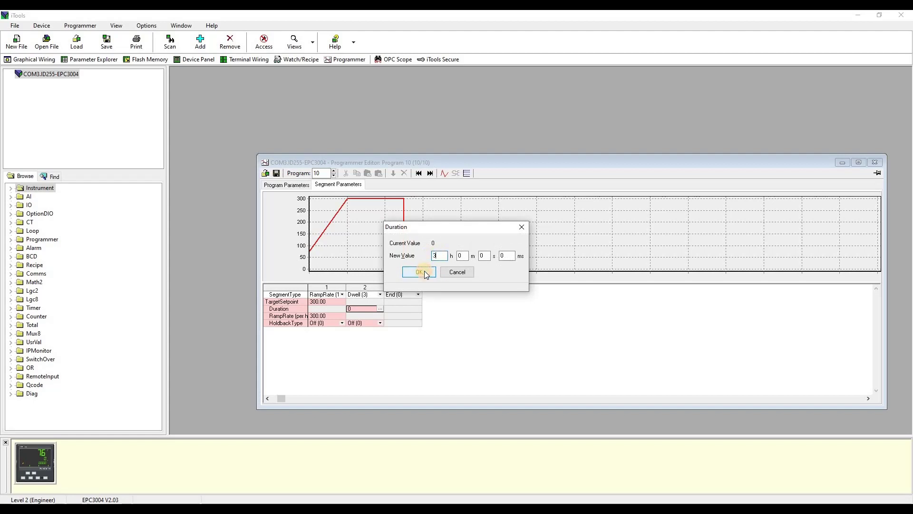
click(419, 272)
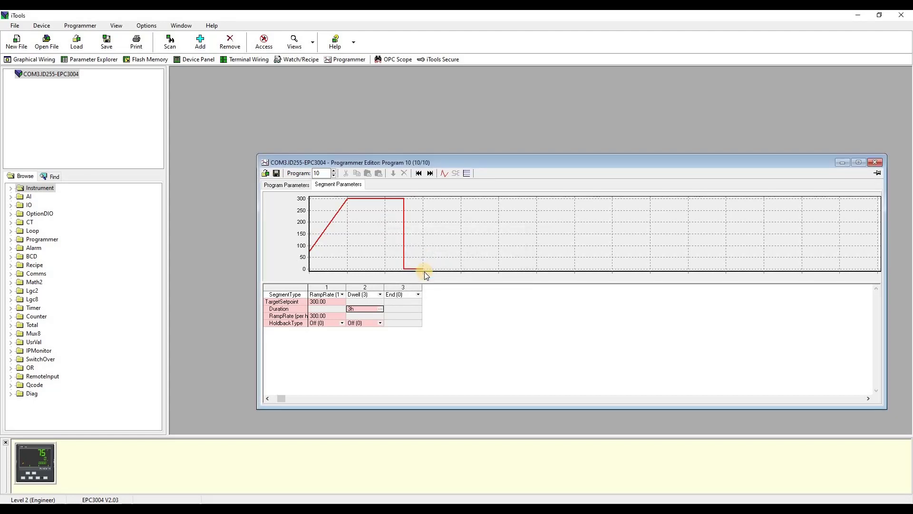
- Make segment 3 a ramp to 1800 at rate 300, and segment 4 a 10-minute dwell
click(419, 296)
click(404, 306)
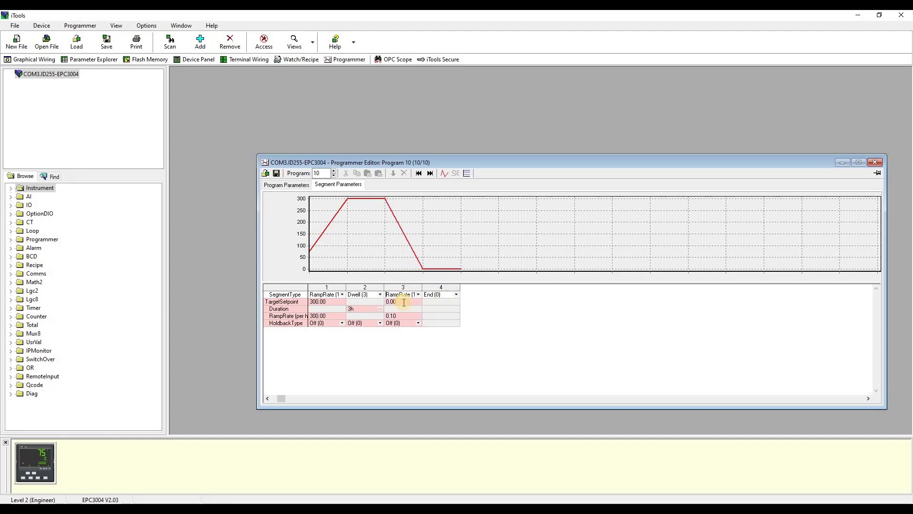
click(404, 302)
text(1800)
key(Return)
click(404, 316)
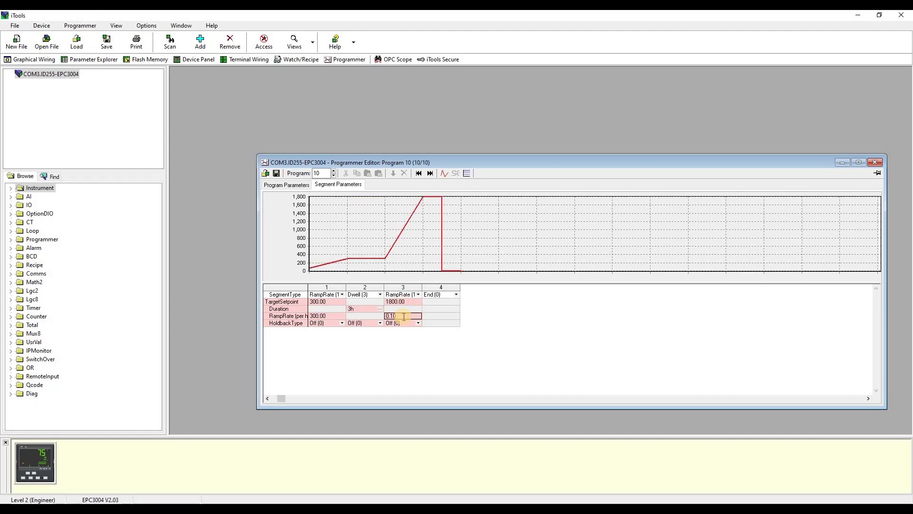
text(300)
key(Return)
click(456, 295)
click(435, 321)
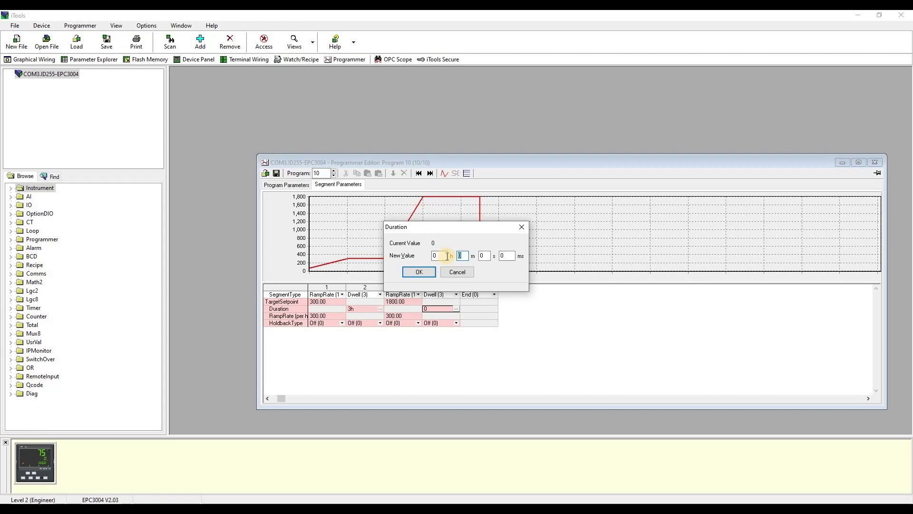
text(10)
click(421, 272)
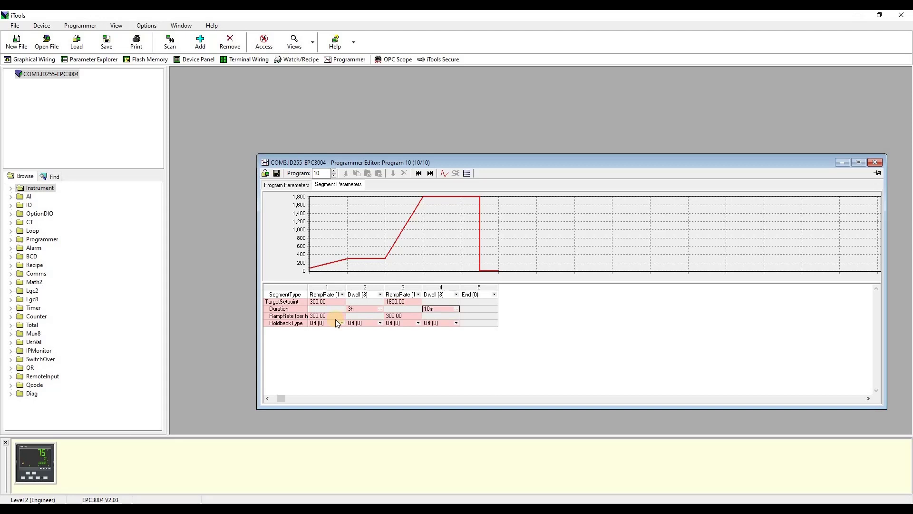
- Enter configuration access and set the Instrument TempUnits to DegC
click(266, 45)
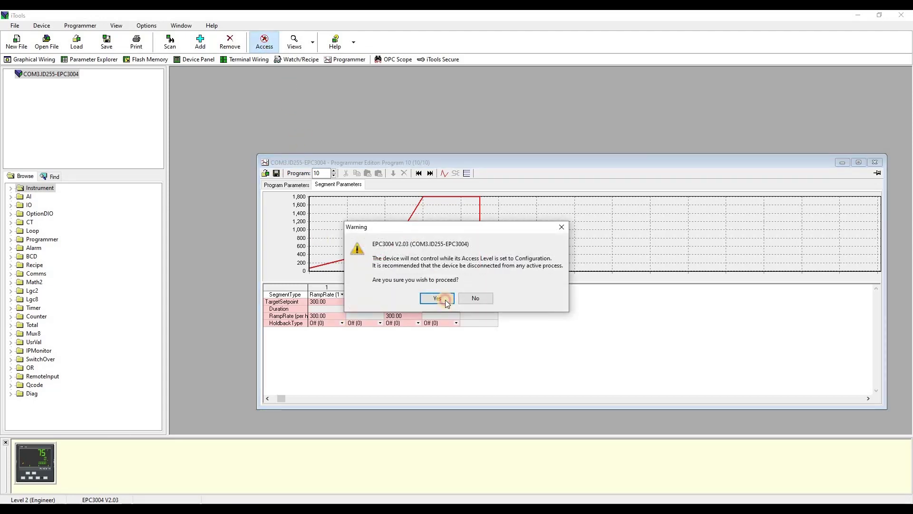
click(445, 302)
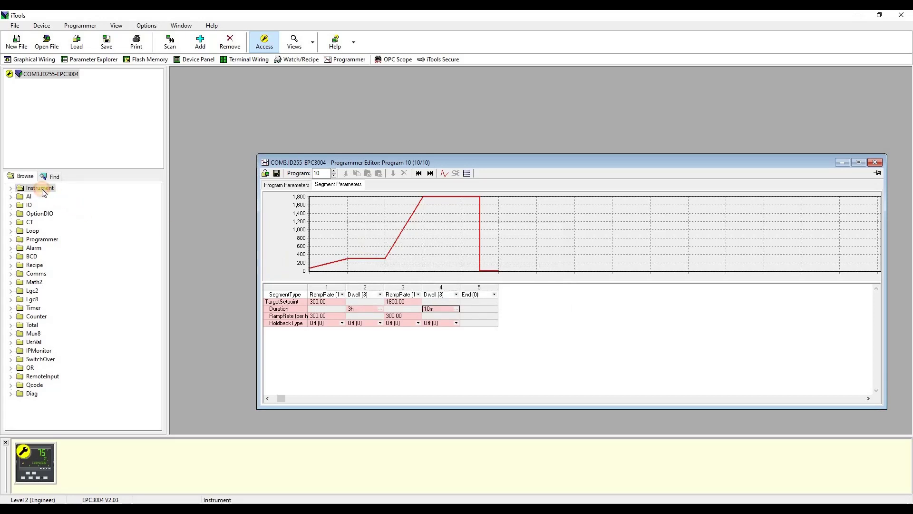
double_click(41, 189)
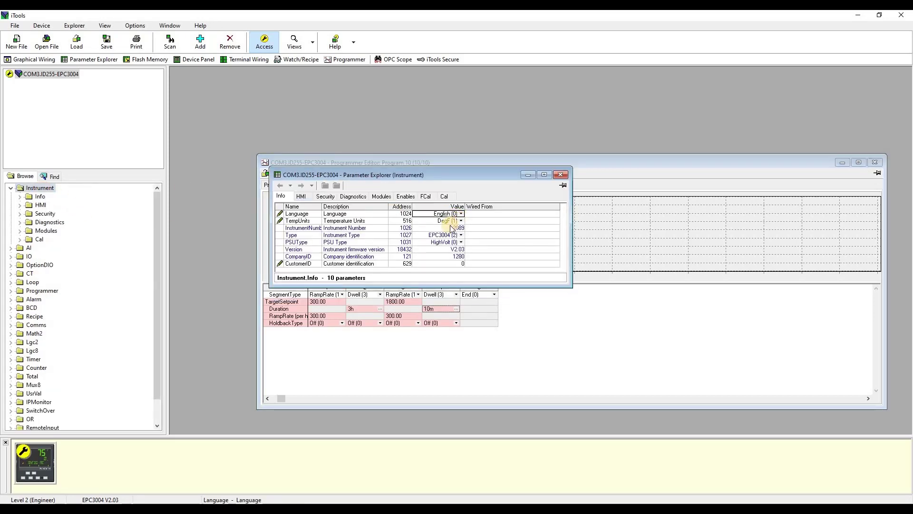
click(451, 223)
click(442, 227)
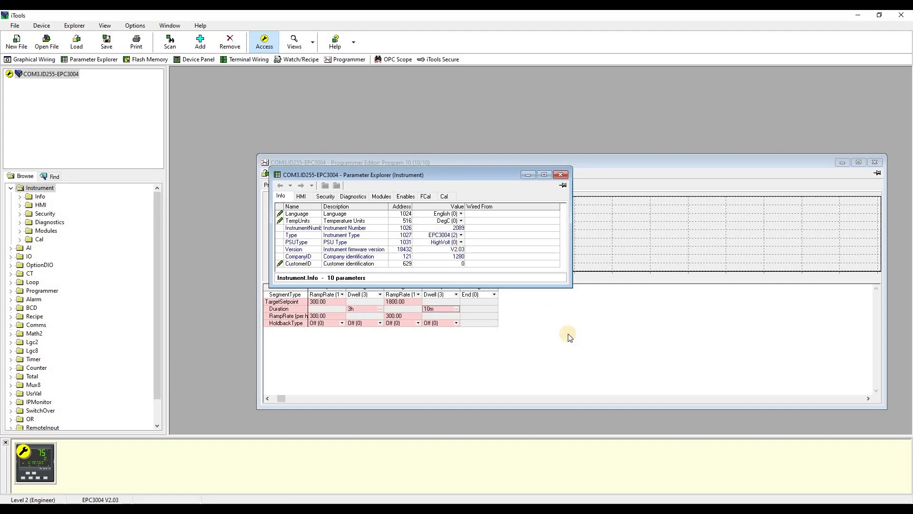
- Reload Program 10 to show converted setpoints 148.89 and 982.22 with 166.67 ramp rates
click(333, 177)
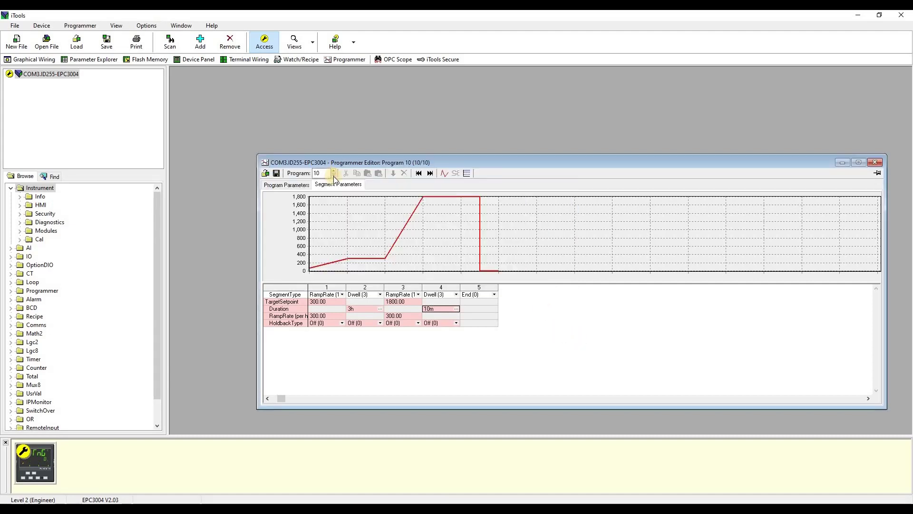
click(334, 175)
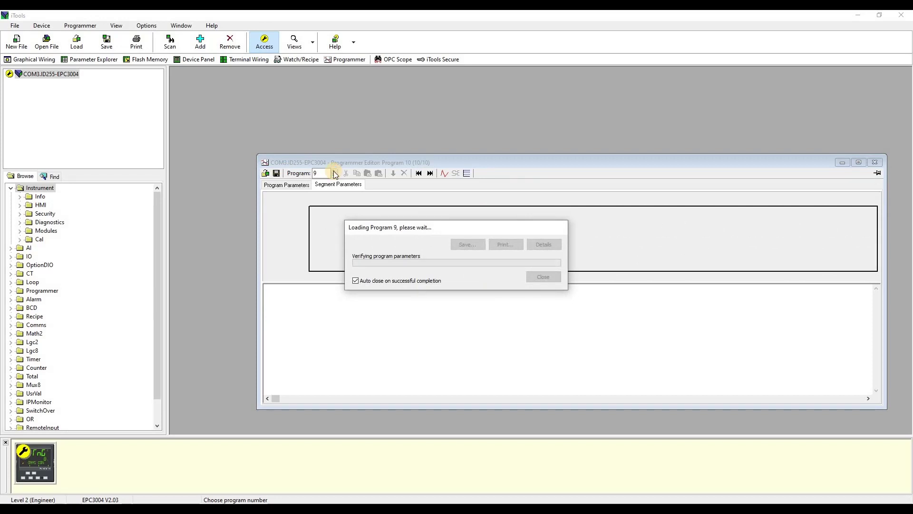
click(334, 170)
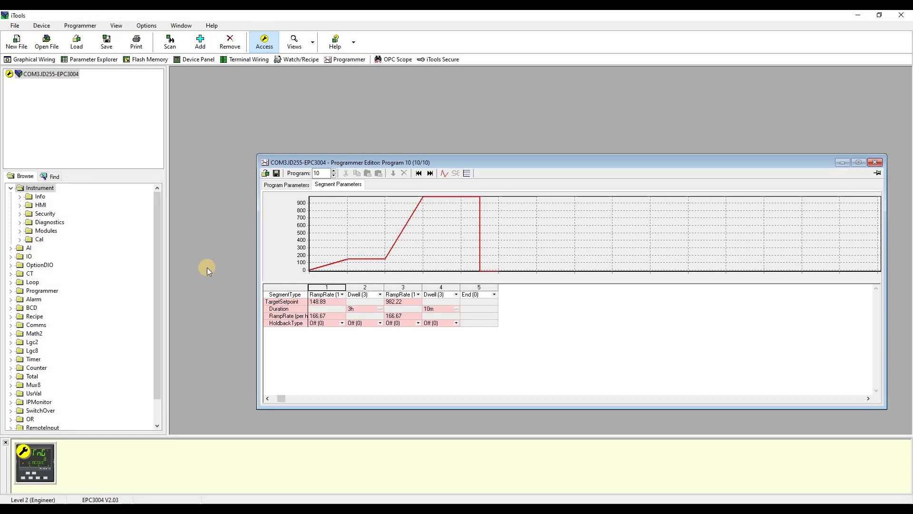
- Set TempUnits back to DegF and reload Program 10, showing setpoints 300 and 1800
double_click(40, 188)
click(474, 233)
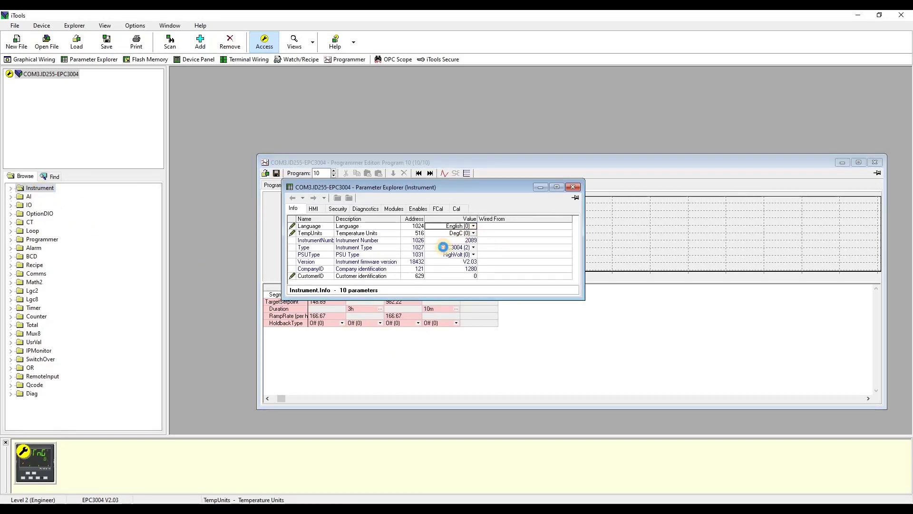
click(452, 245)
click(574, 189)
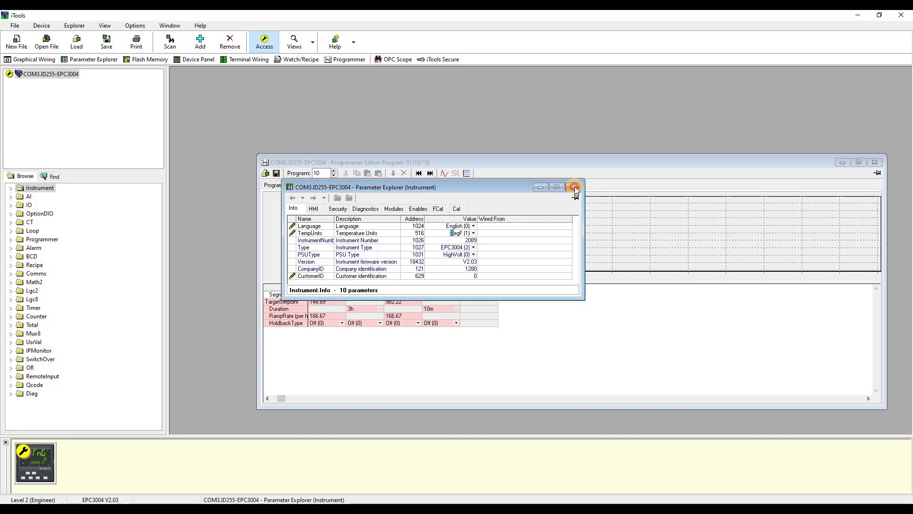
click(334, 175)
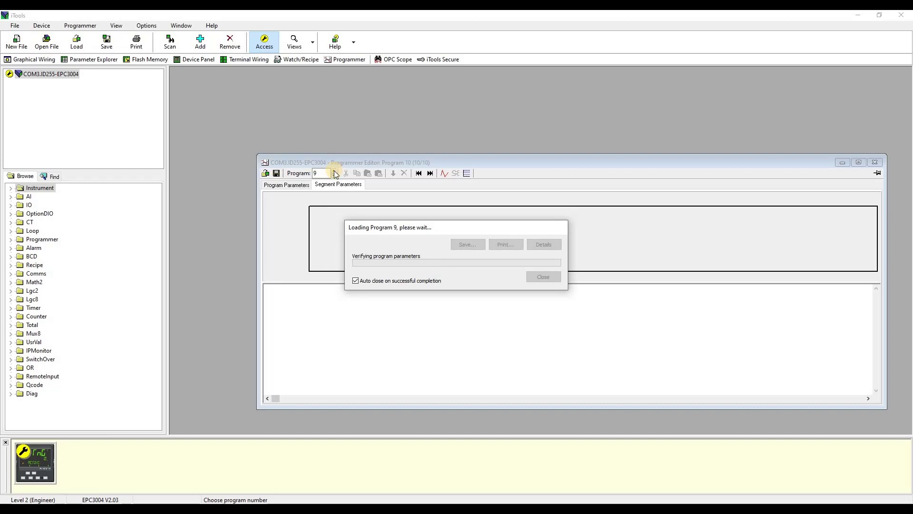
click(333, 171)
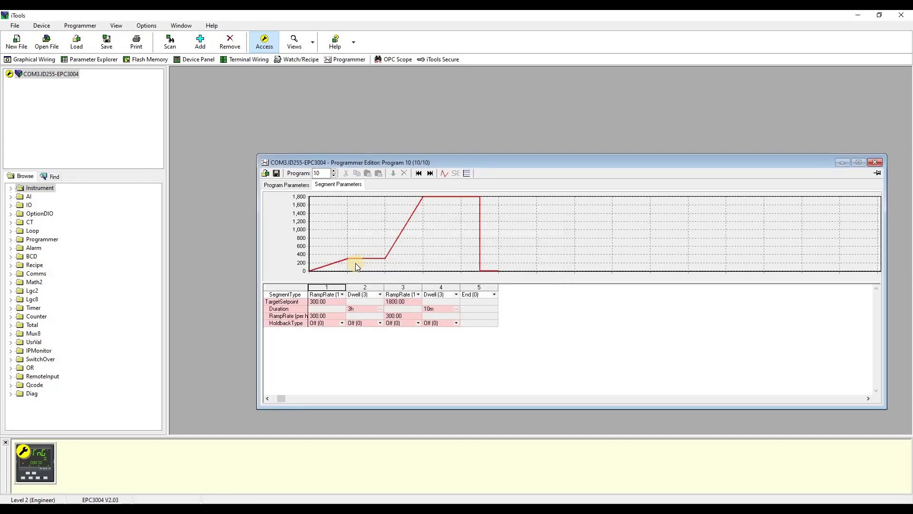
- Save the EPC3004 configuration to Programmer.uic, replacing the existing file
right_click(71, 78)
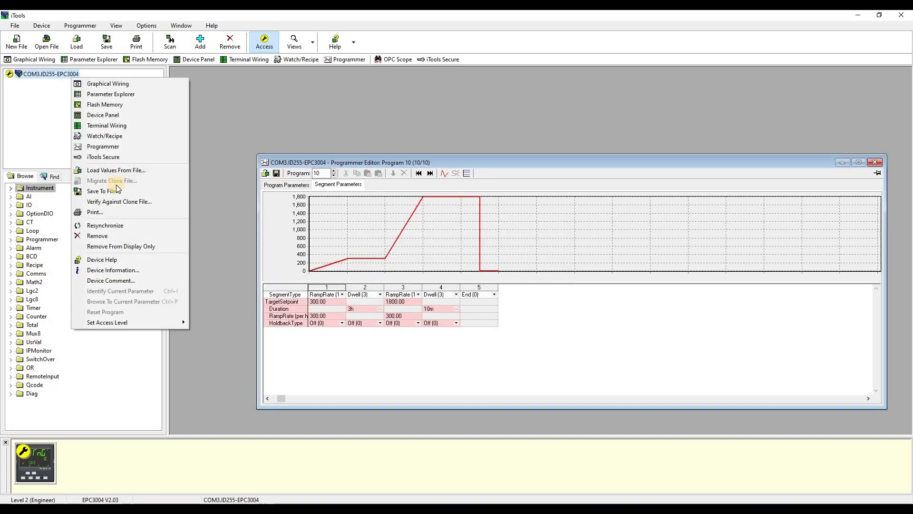
click(117, 191)
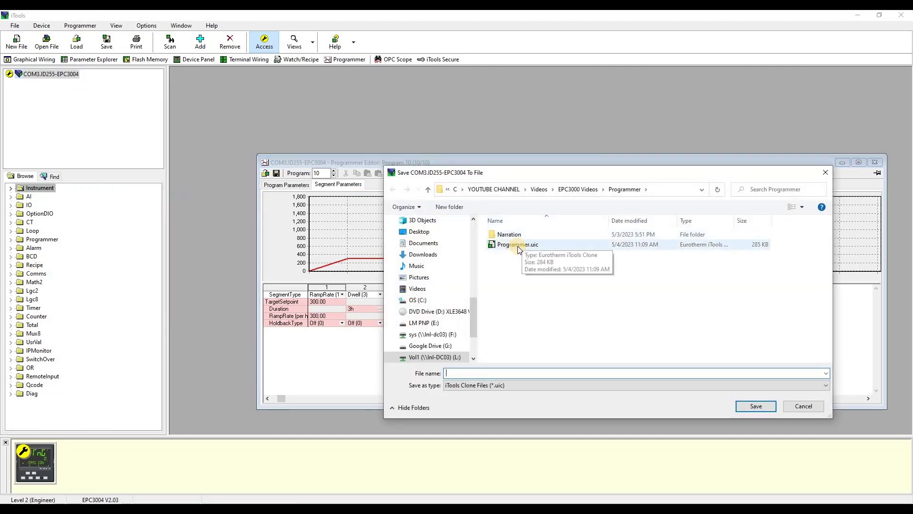
click(518, 247)
click(759, 406)
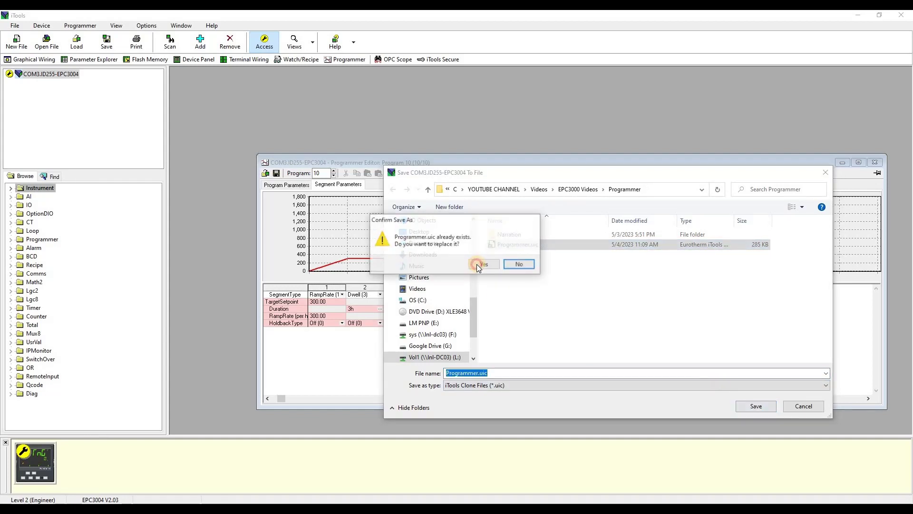
click(477, 264)
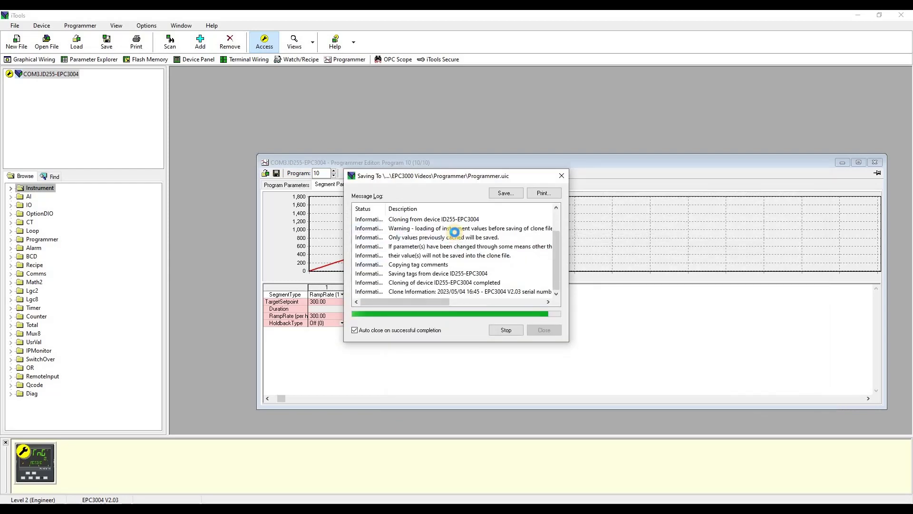
- Return the controller to operator access and remove the EPC3004 from the workspace
click(264, 40)
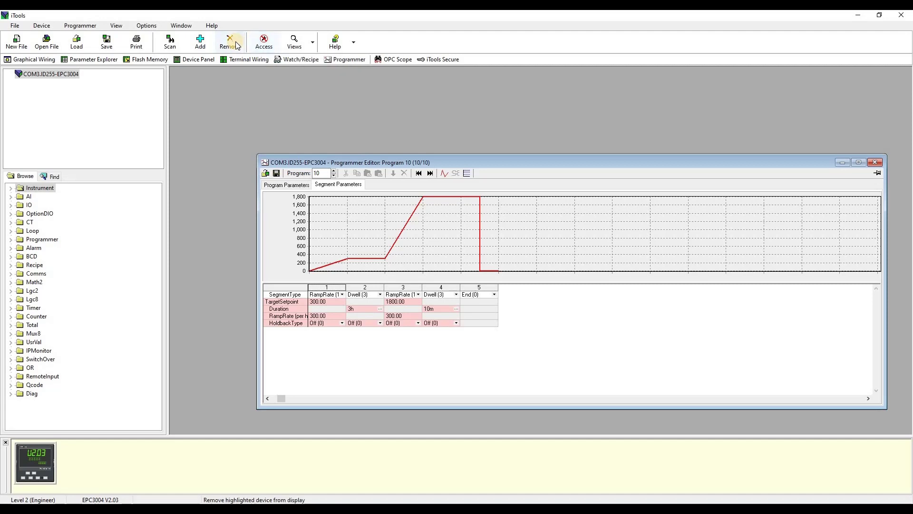
click(434, 285)
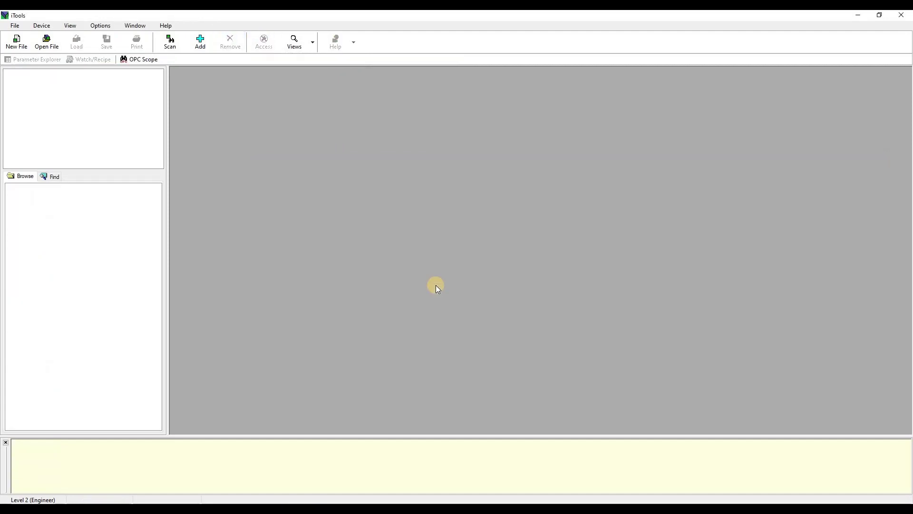